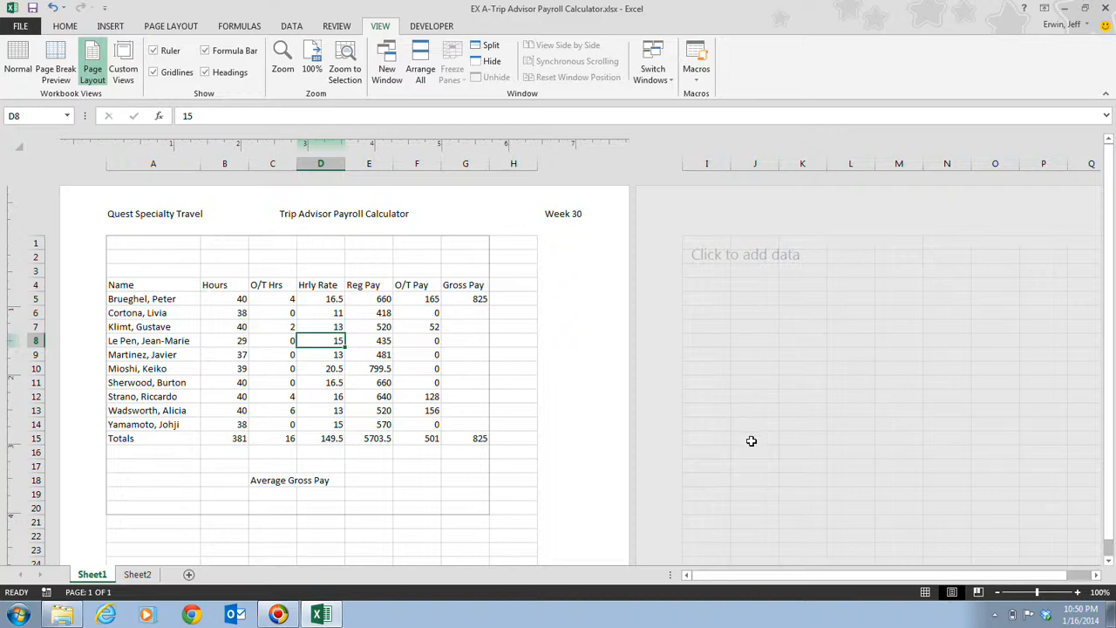
Enter the user's full name in cell A20
click(164, 510)
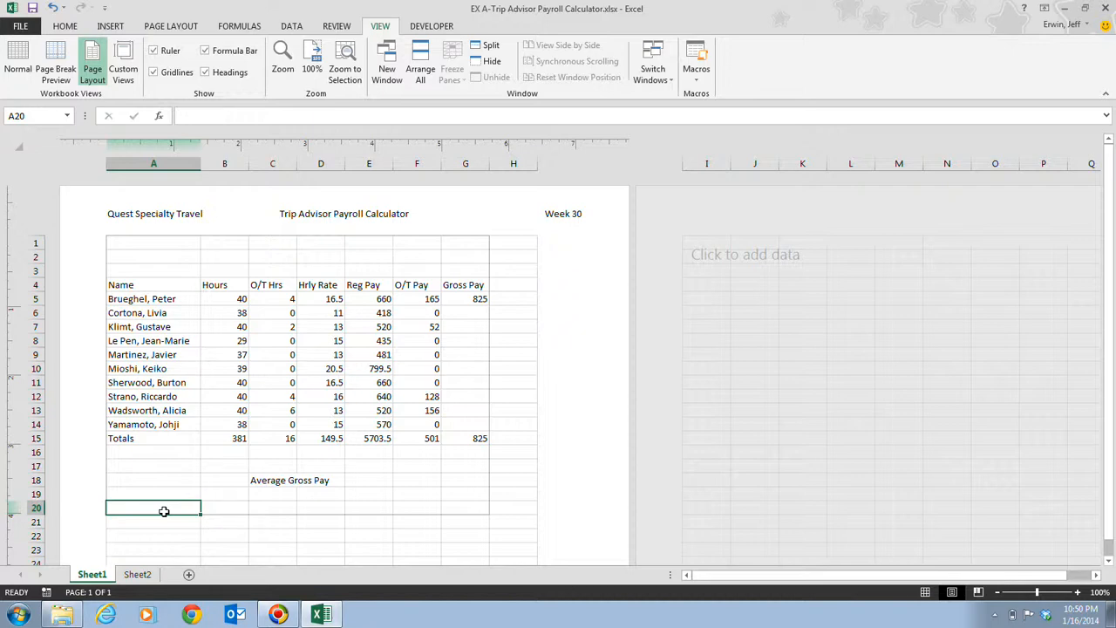
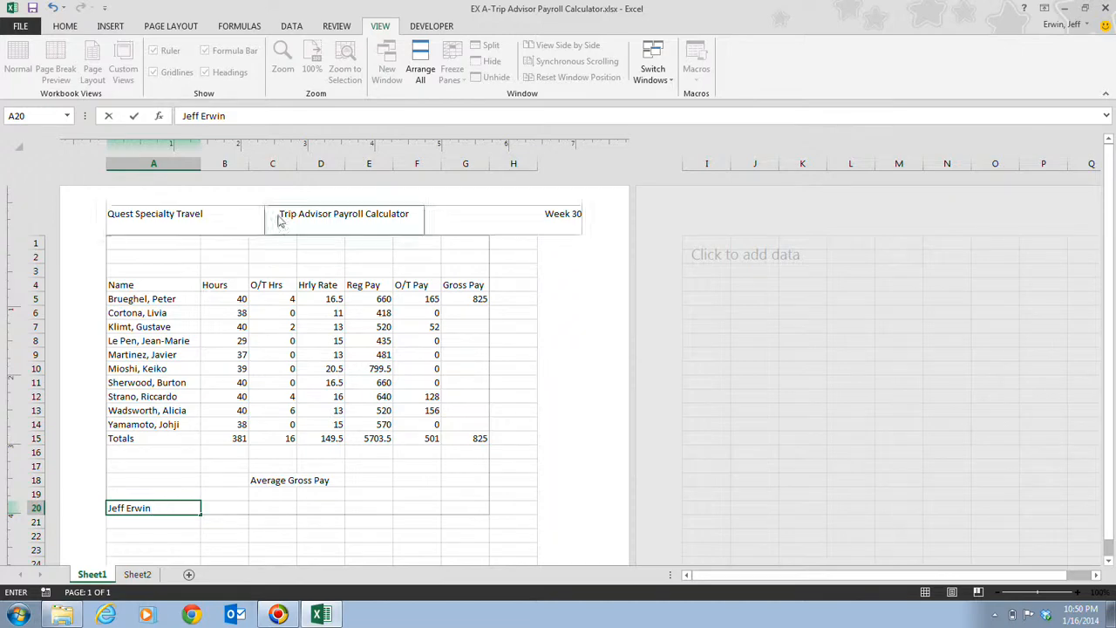
click(135, 117)
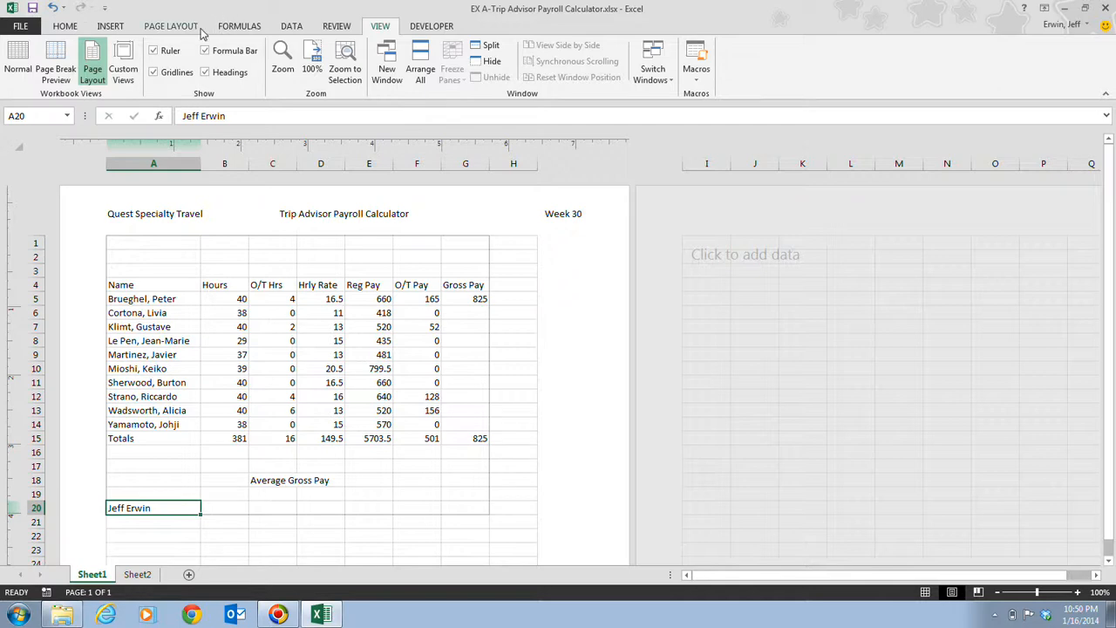
Set the gridlines to print but not display on the worksheet, and save the workbook
click(174, 26)
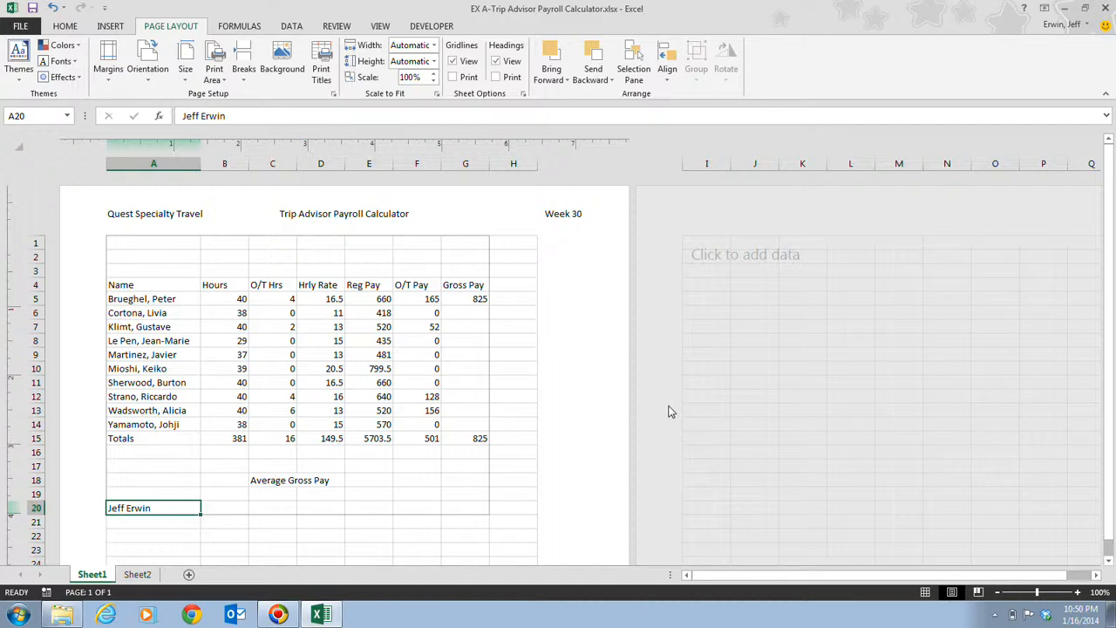
click(146, 74)
click(452, 62)
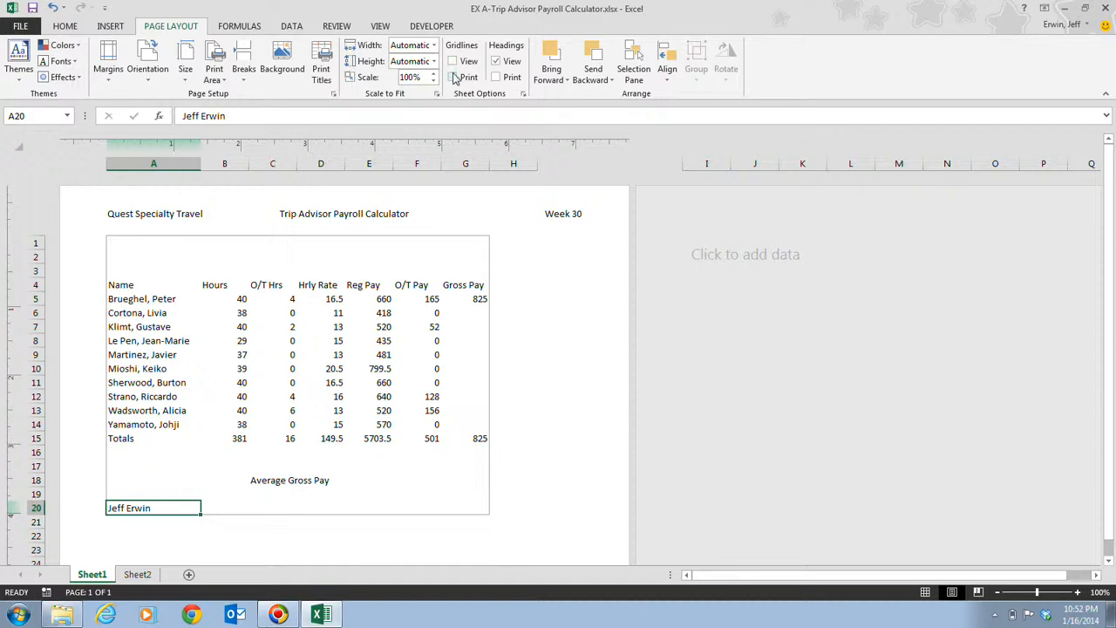
click(454, 77)
click(33, 9)
Review the worksheet's print preview and the print scaling options, and return to the worksheet
click(21, 28)
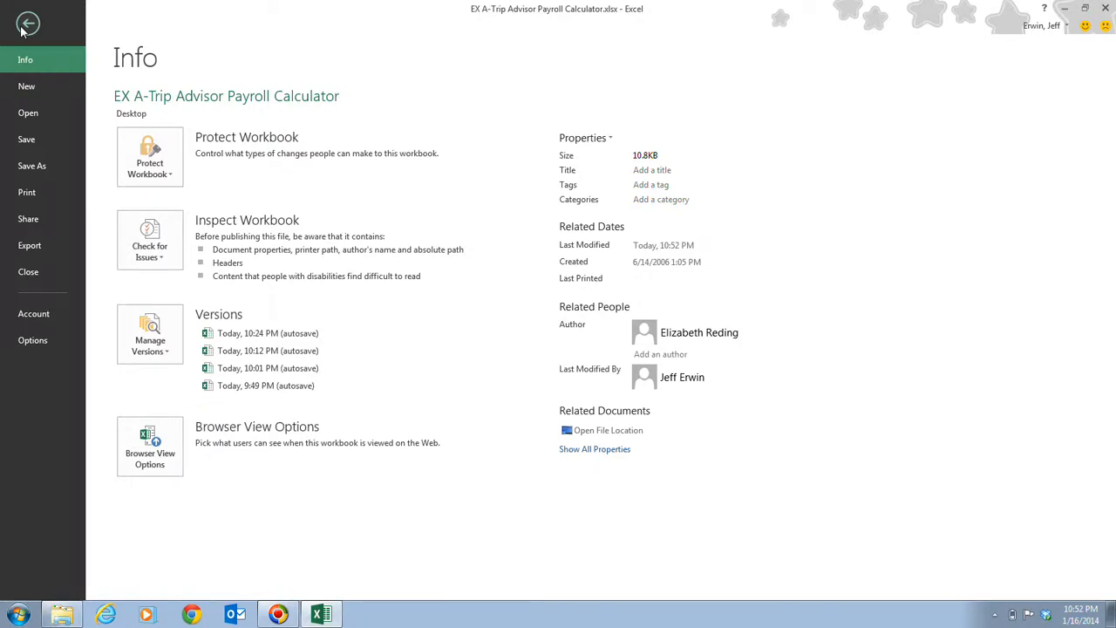
click(26, 195)
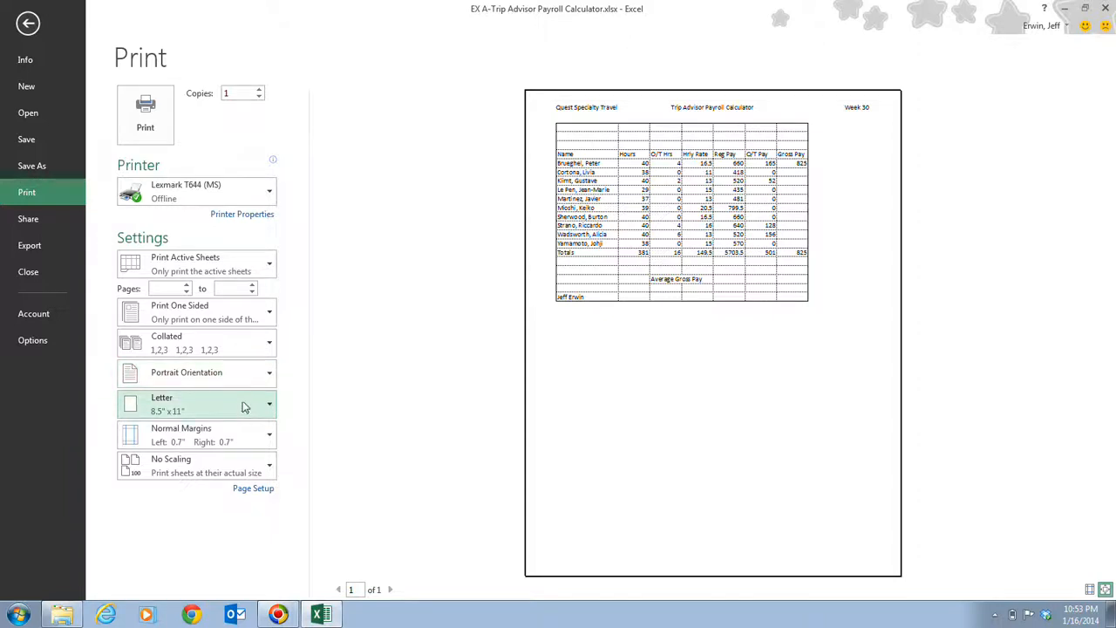
click(256, 473)
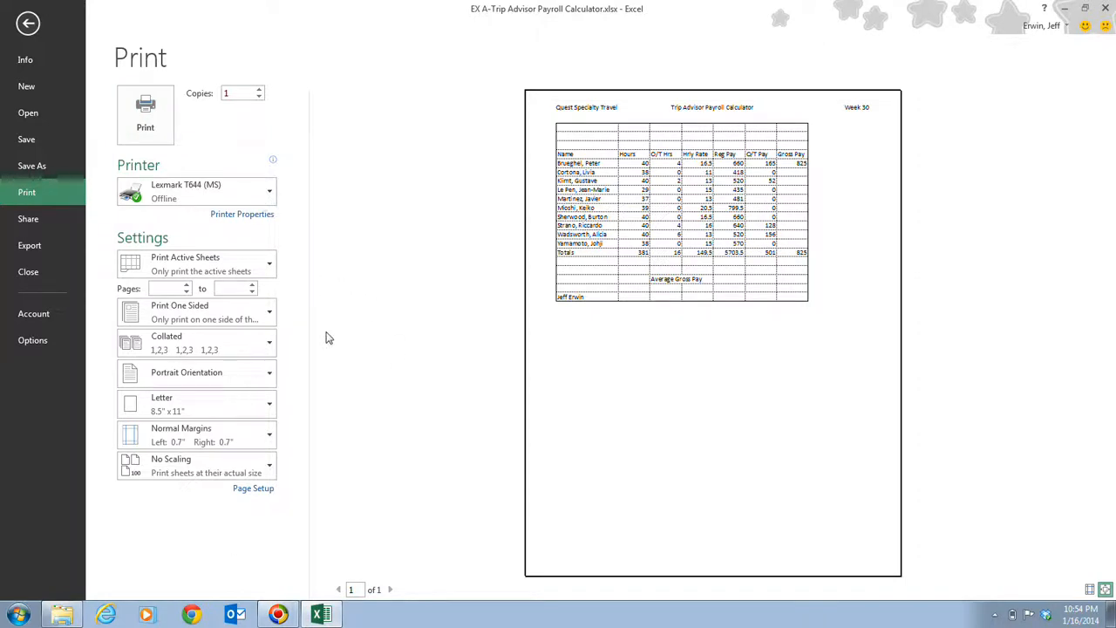
click(27, 22)
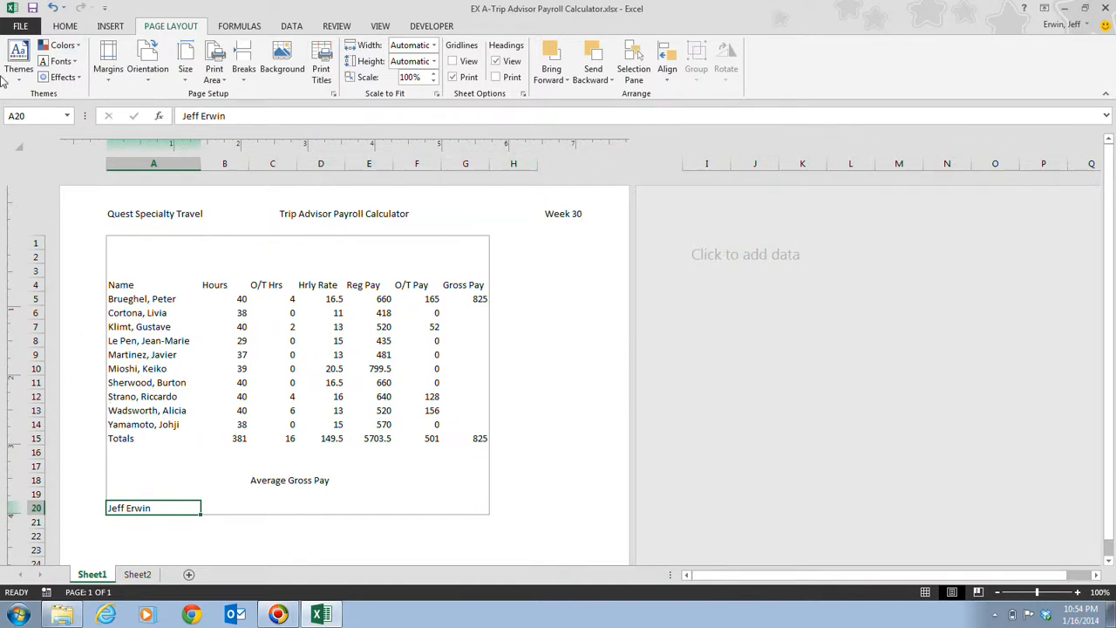
From the print view, examine the page, margins, header/footer and sheet settings in Page Setup, and leave without changing them
click(18, 26)
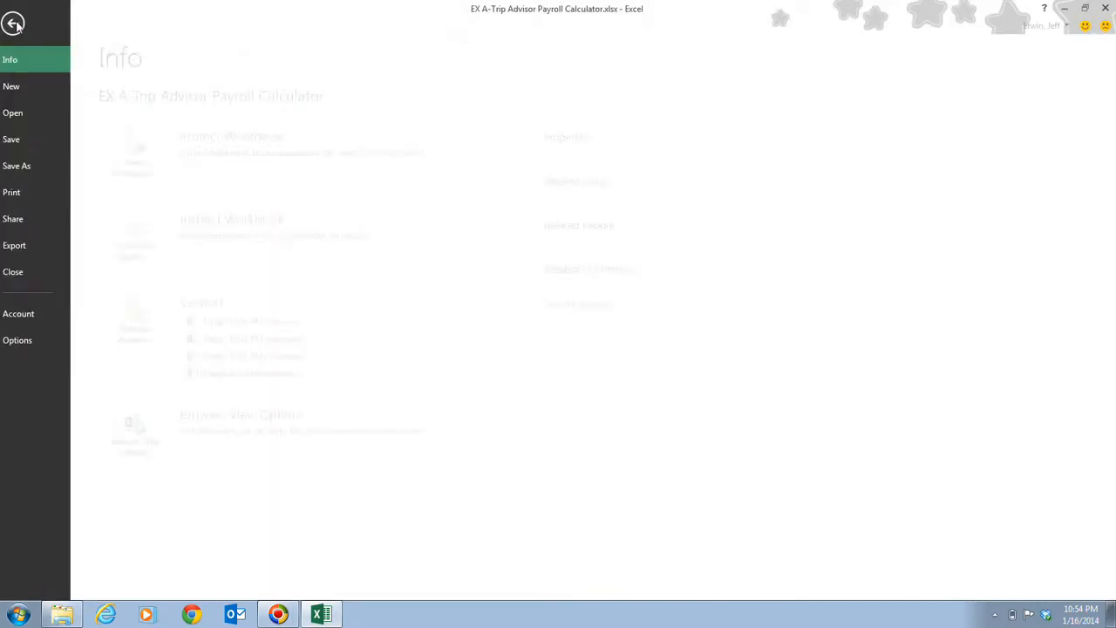
click(45, 193)
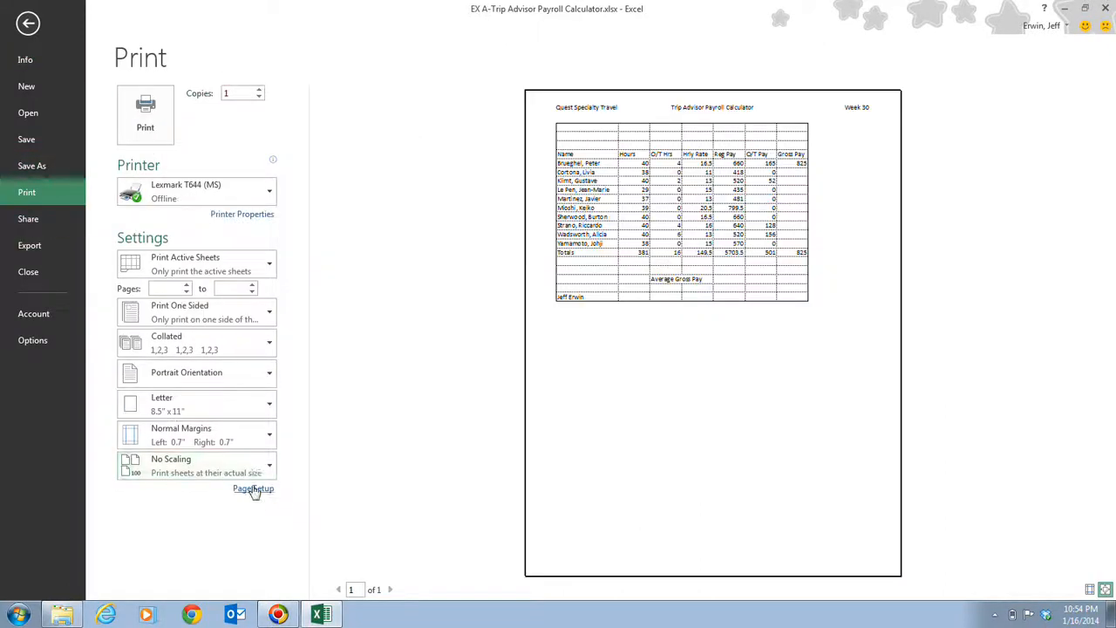
click(253, 489)
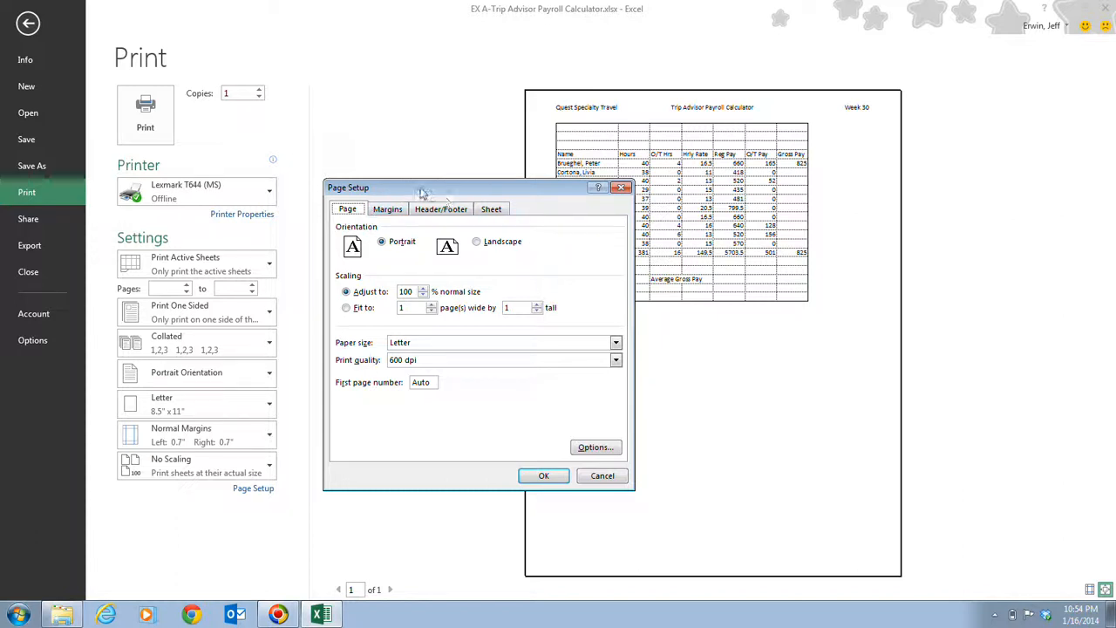
click(403, 210)
click(356, 209)
click(388, 211)
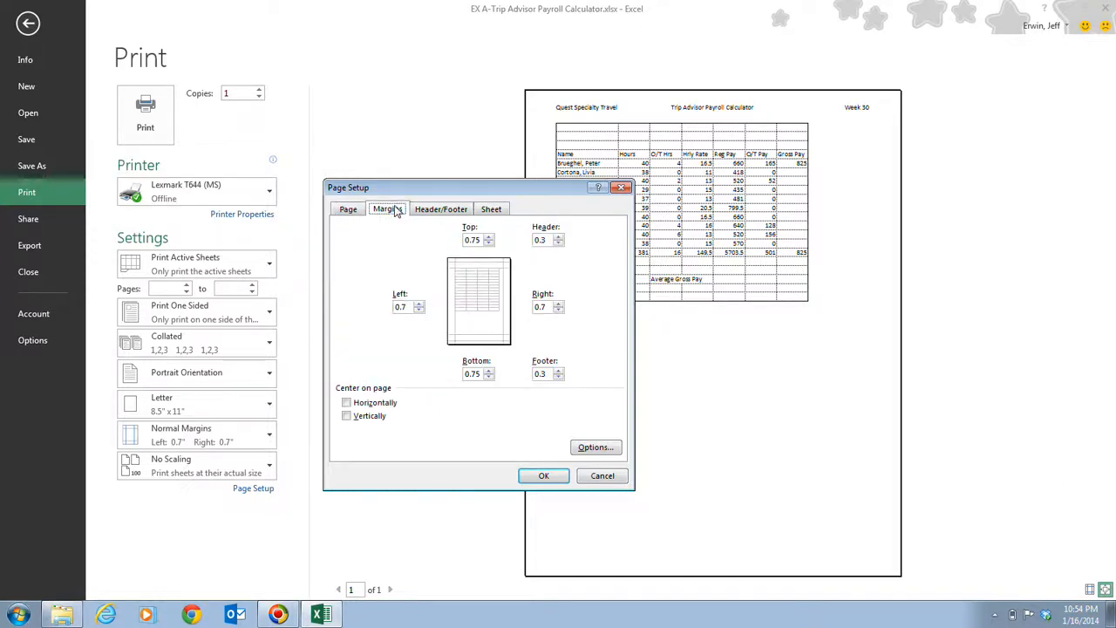
click(441, 210)
click(491, 210)
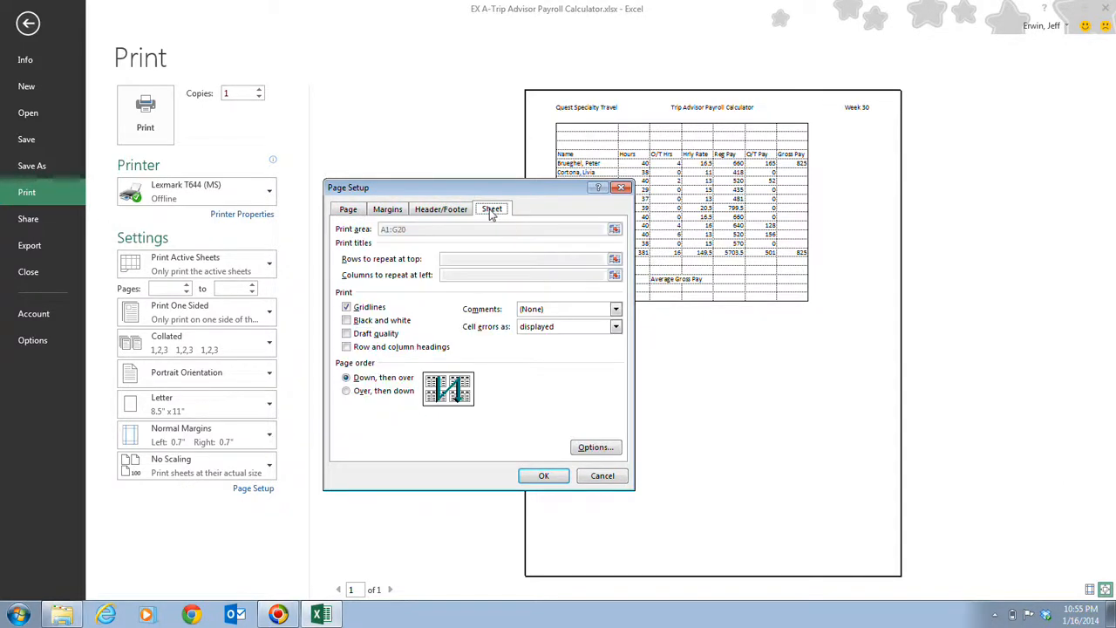
click(611, 480)
click(28, 22)
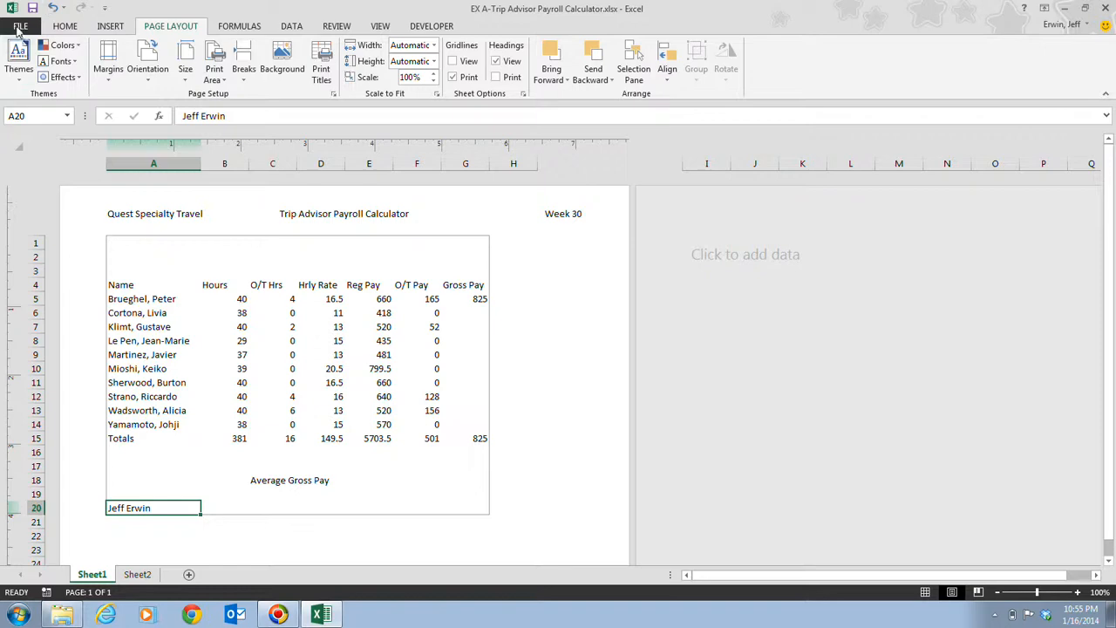
Check the printer selection and page preview once more, and return to the worksheet
click(21, 25)
click(48, 196)
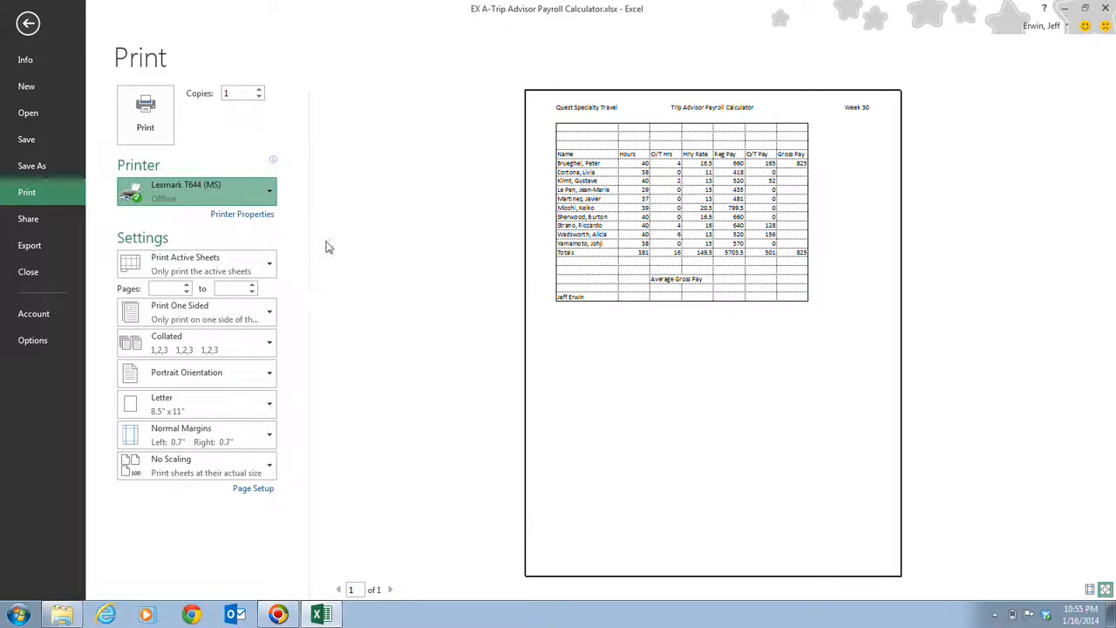
click(414, 172)
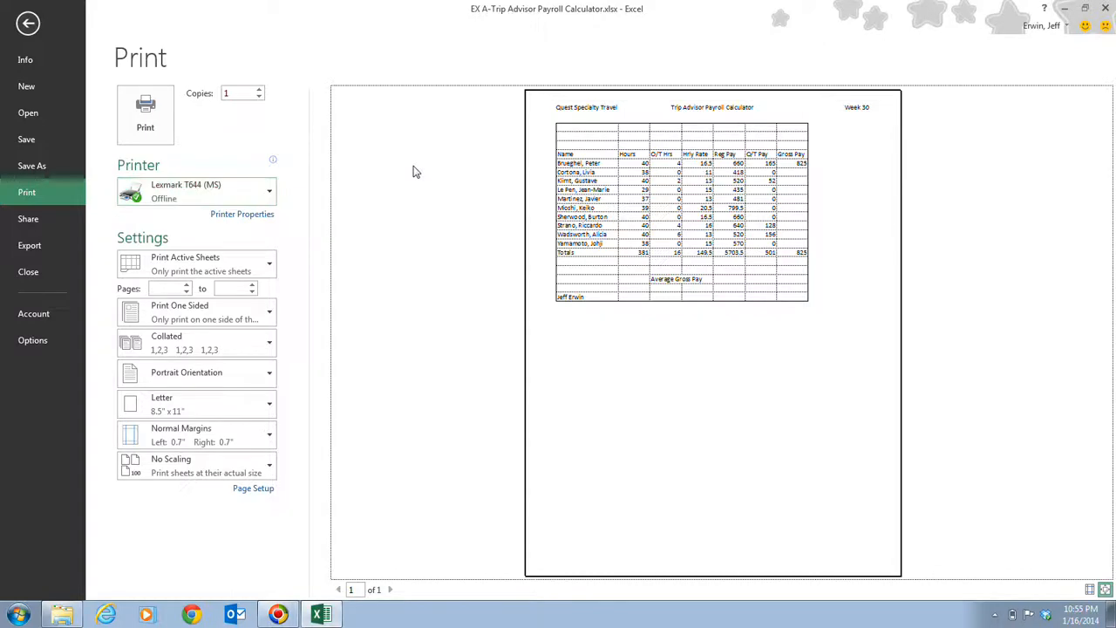
click(28, 23)
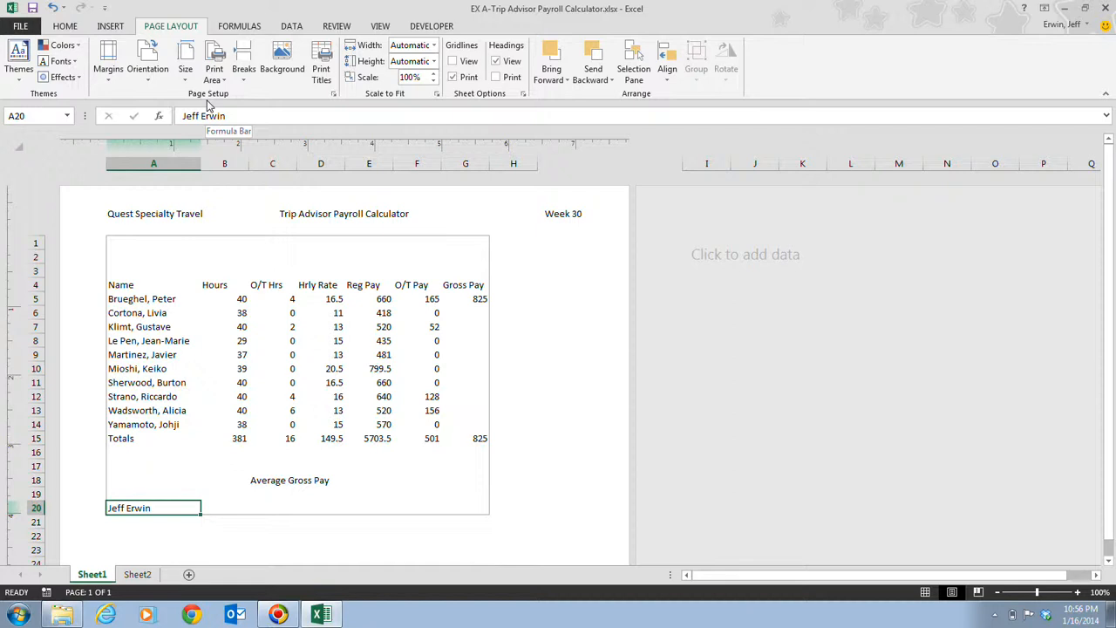
Display the worksheet's formulas in the cells to inspect them, and switch back to showing values
click(224, 28)
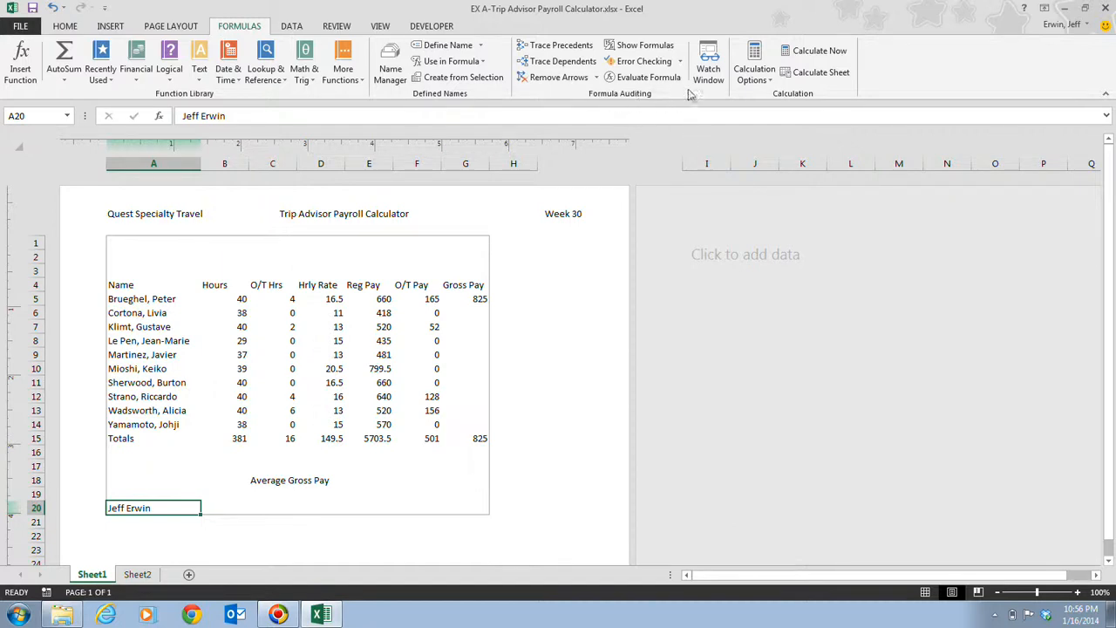
click(645, 45)
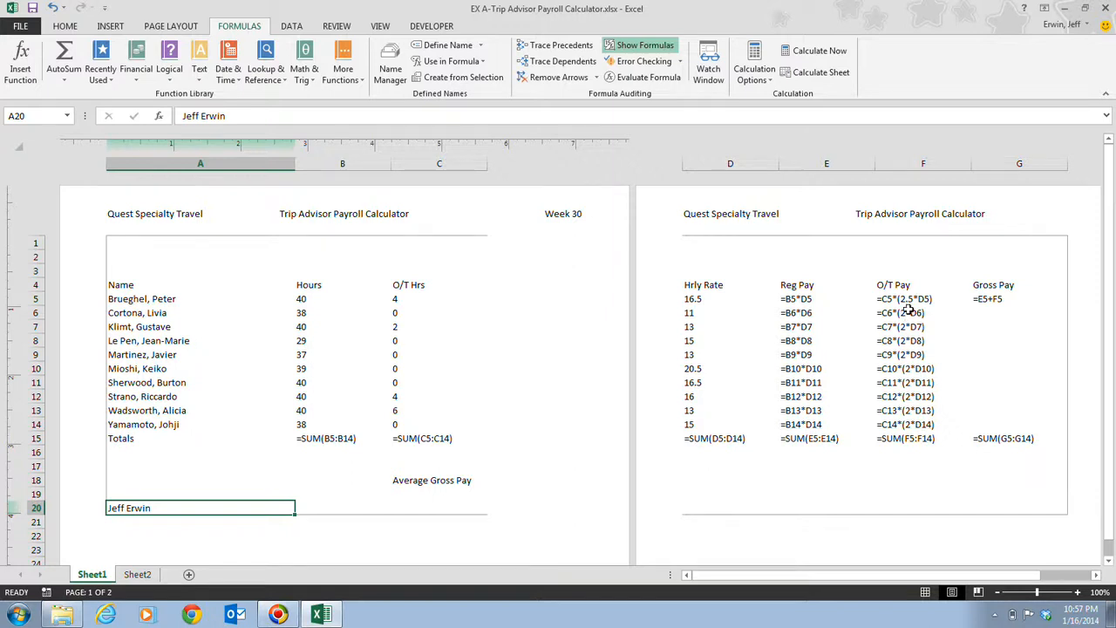
click(632, 45)
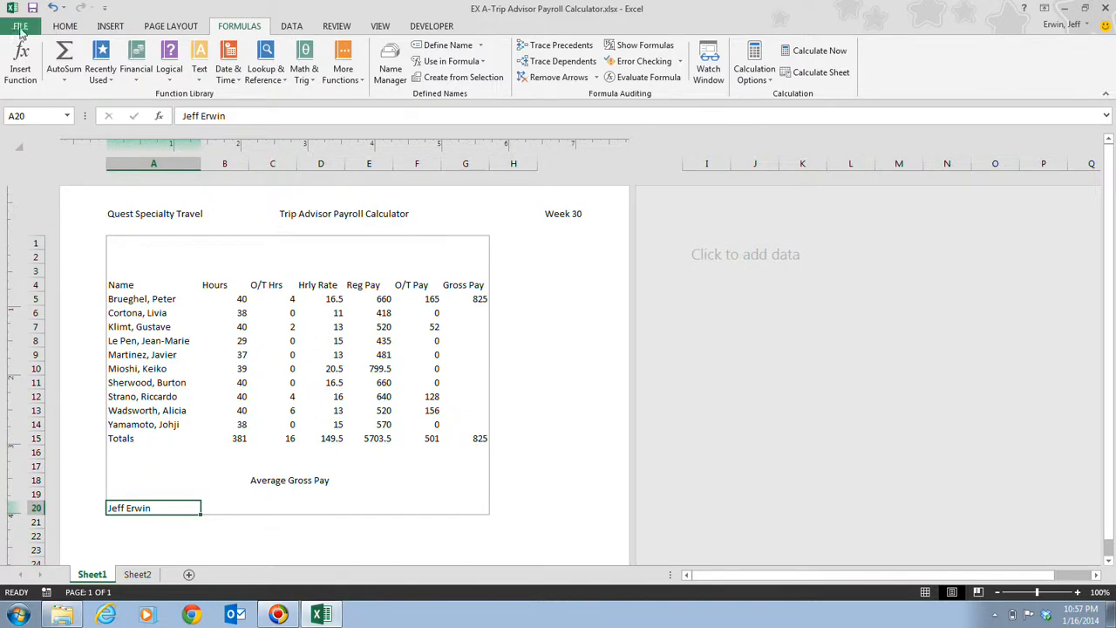
Try the scaling option that fits the printout to 1 page wide by 1 tall in Page Setup, and discard the change
click(165, 27)
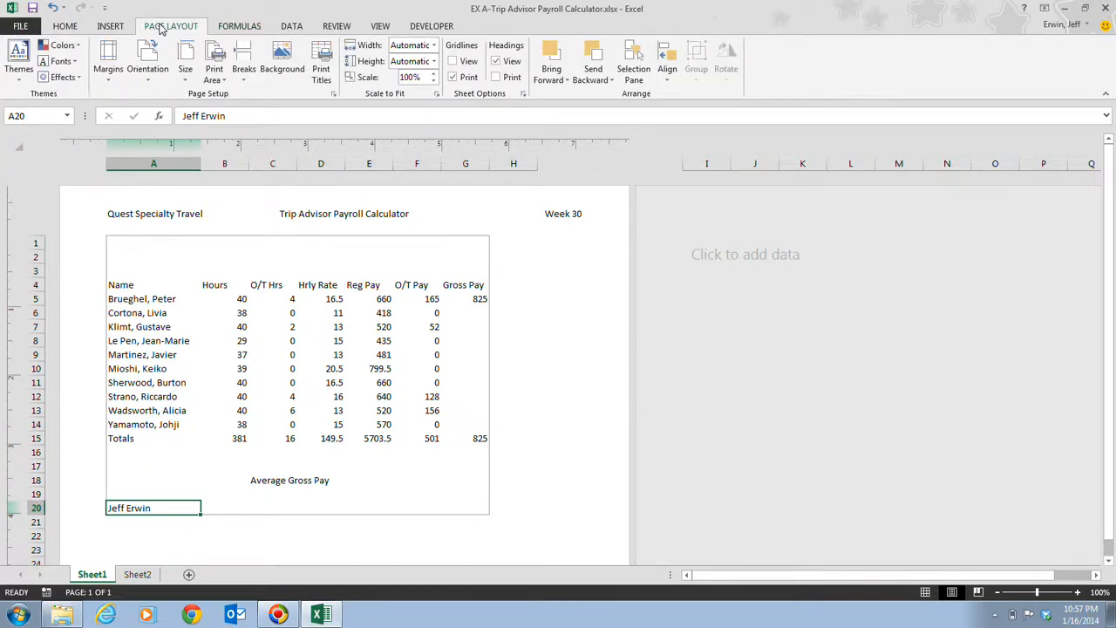
click(333, 93)
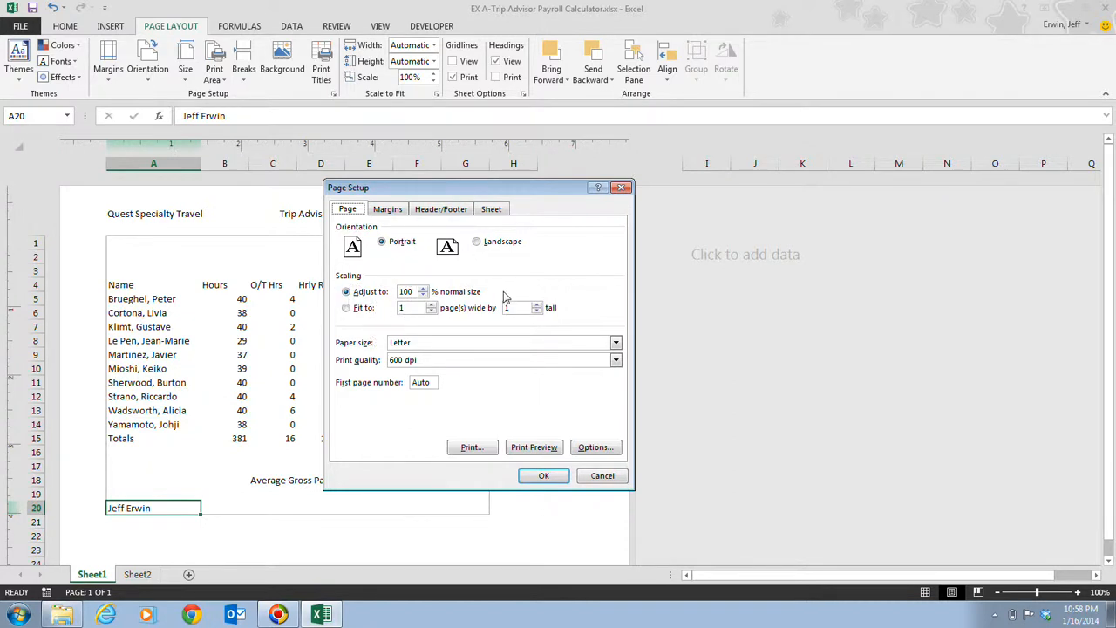
click(349, 309)
click(598, 479)
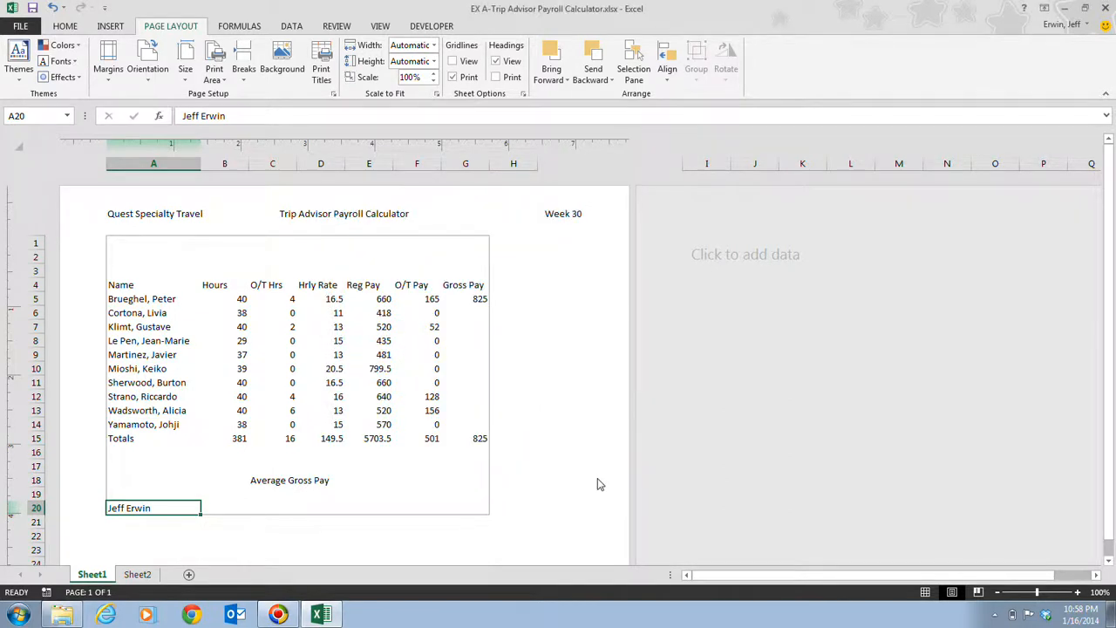